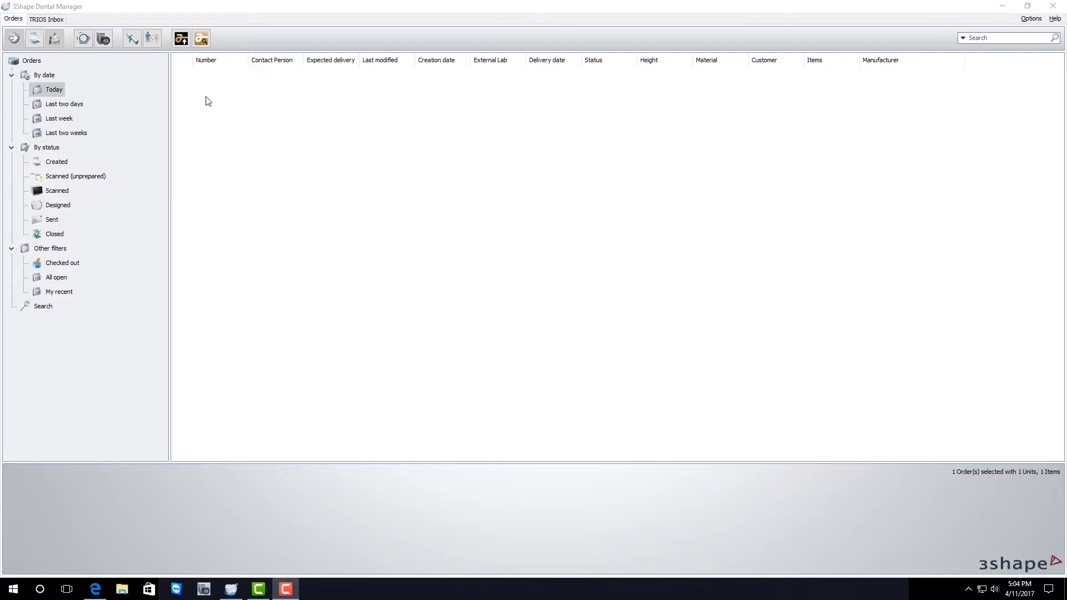
Create a new order and add an abutment on upper molar 26.
click(28, 39)
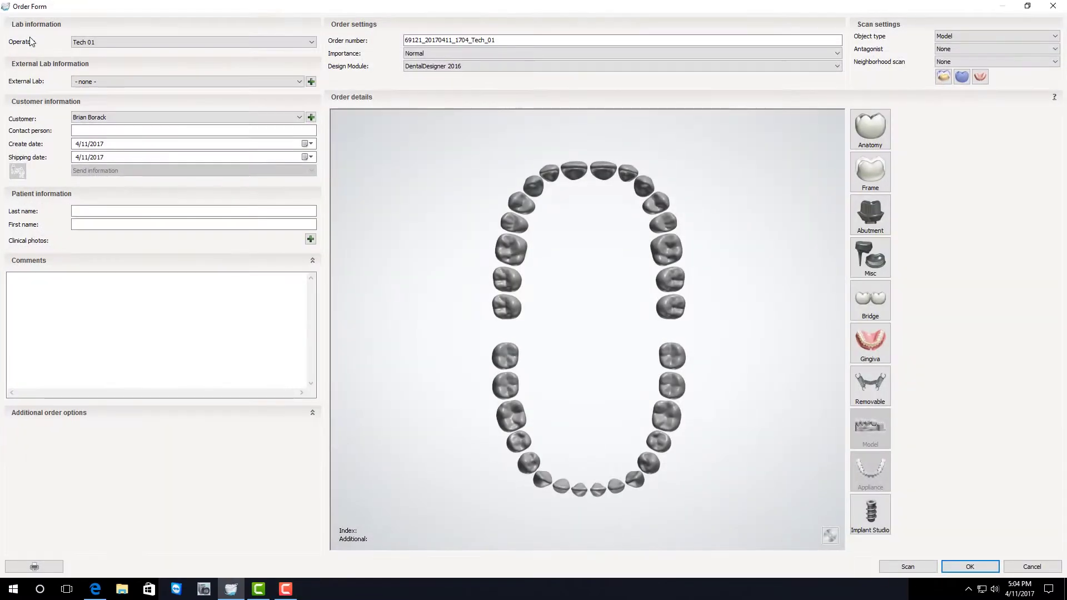
click(659, 254)
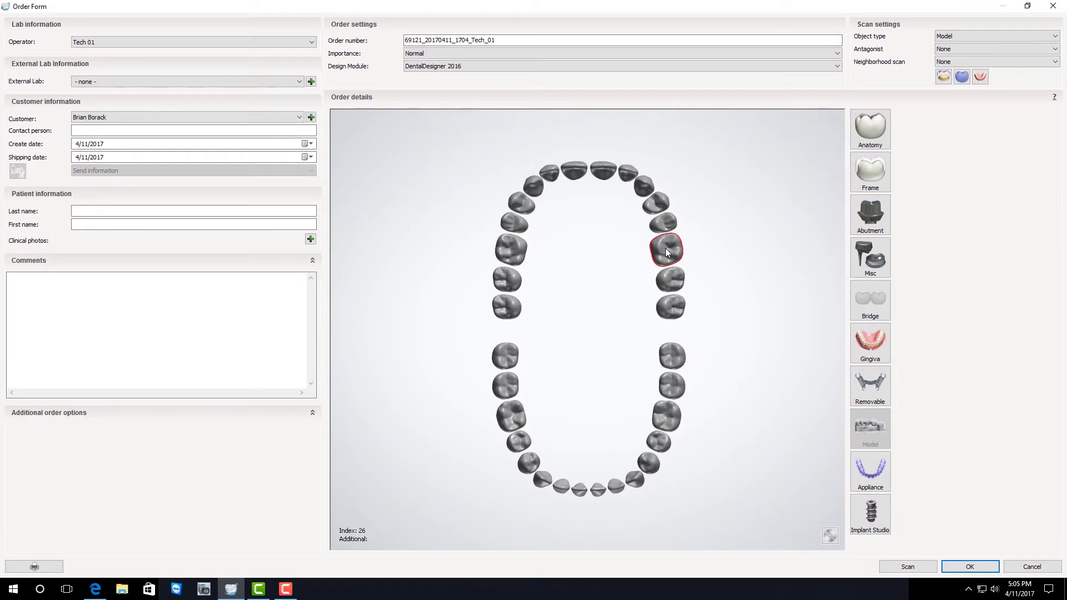
click(865, 224)
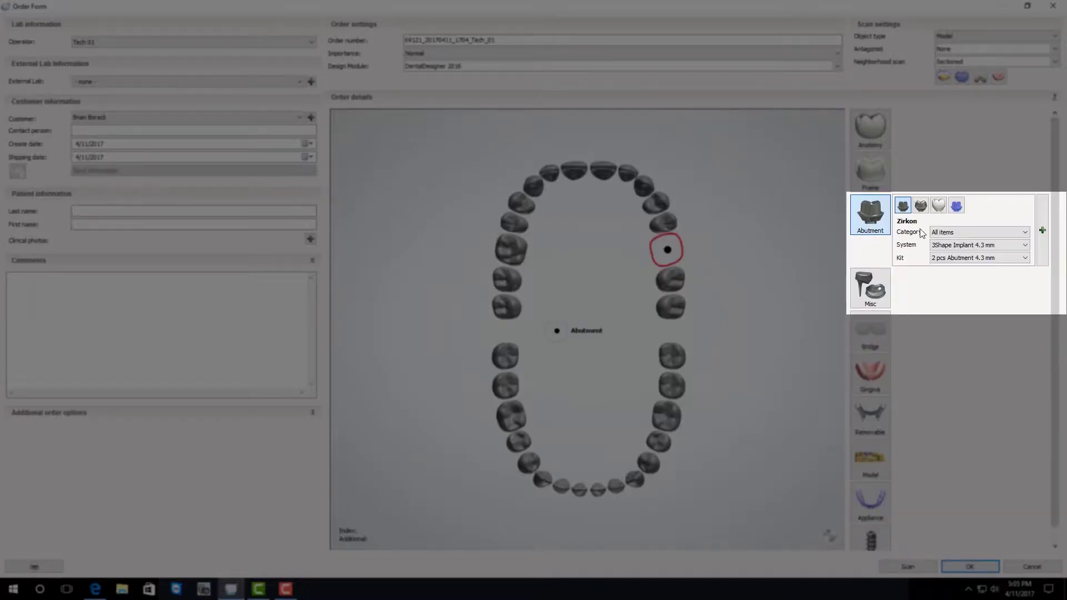
Set the abutment's category to ArgenIS - Ti, system to ArgenIS_Ti_Nobel Replace_"E" and kit to 5.0_WP_Replace_"E"_Ti.
click(950, 233)
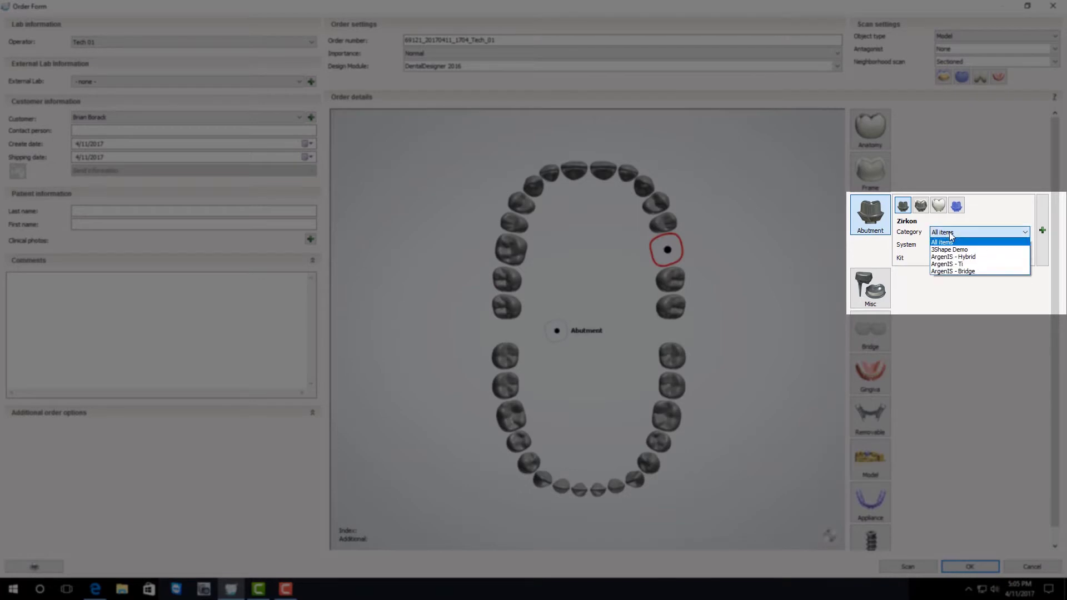
click(981, 265)
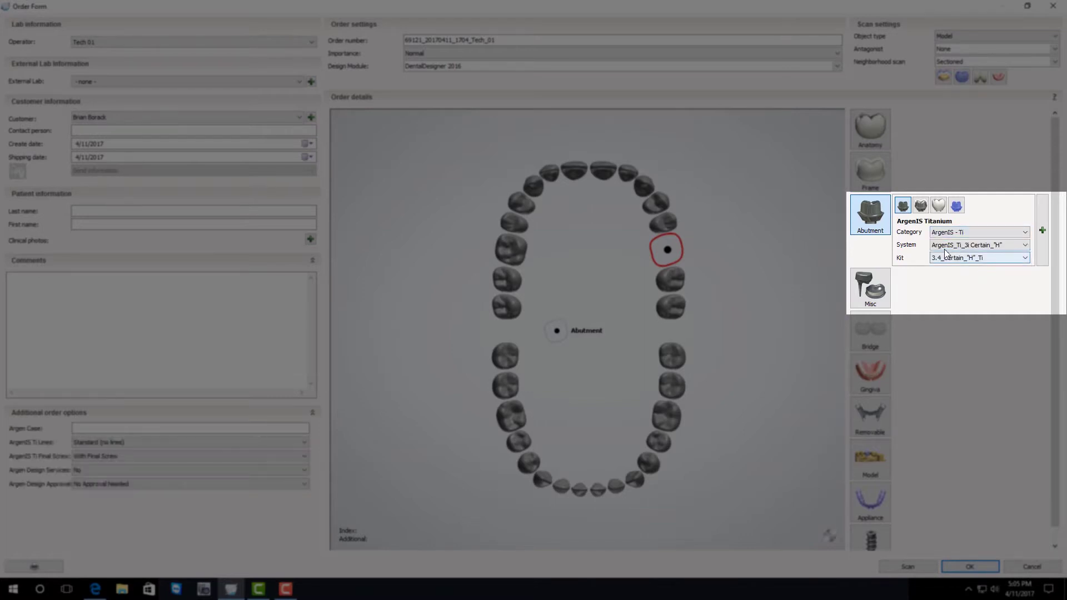
click(975, 247)
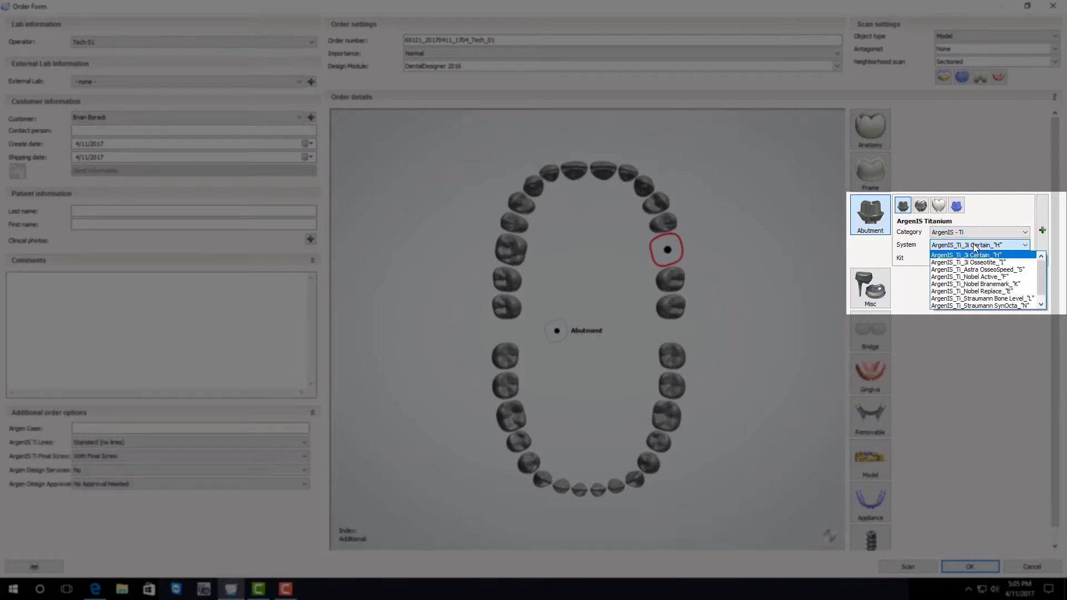
click(973, 291)
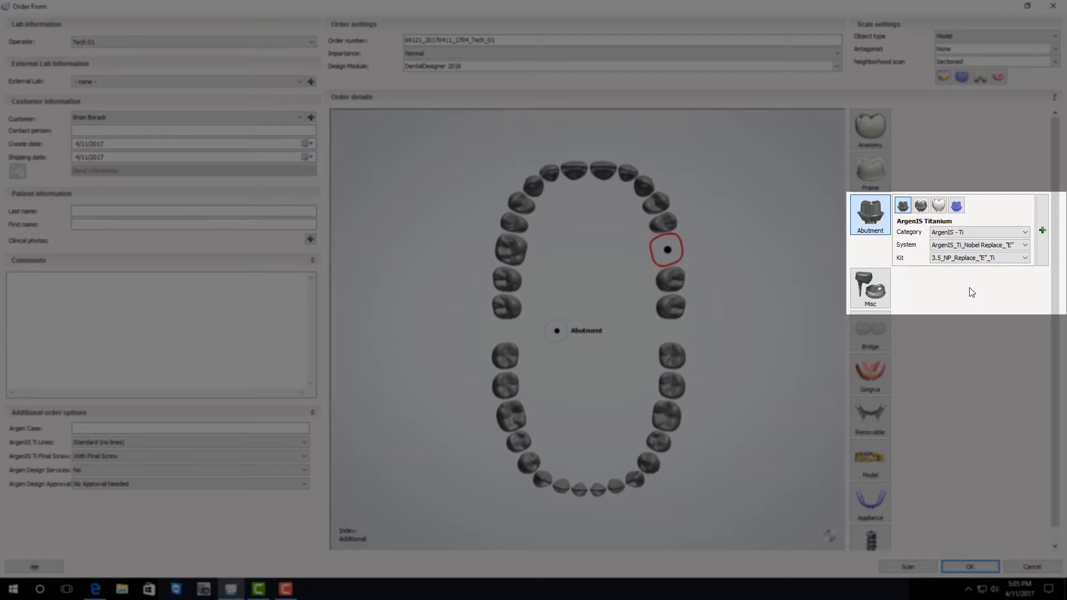
click(971, 259)
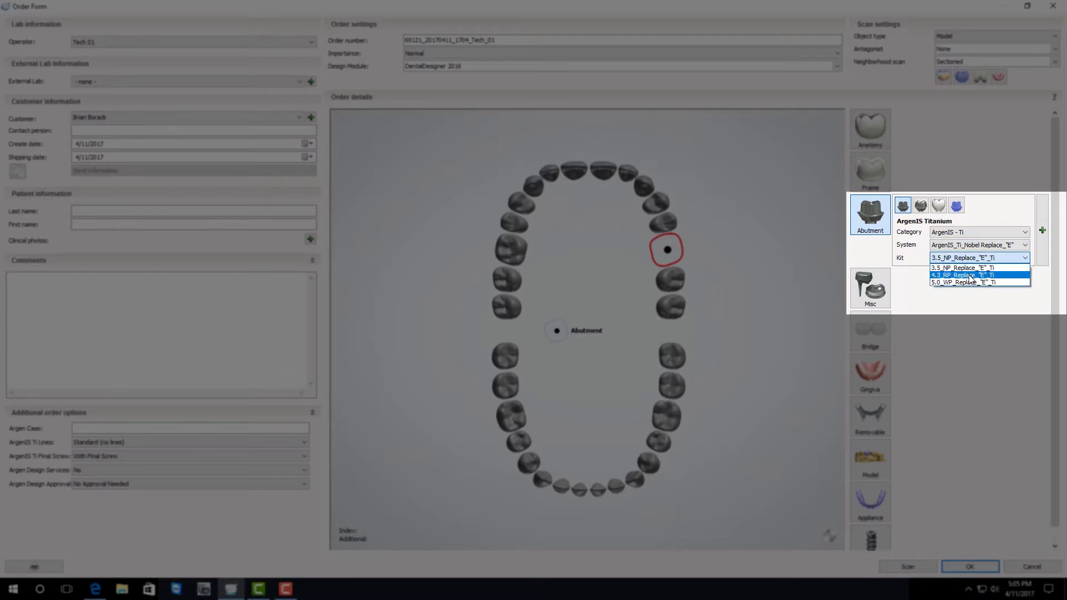
click(971, 284)
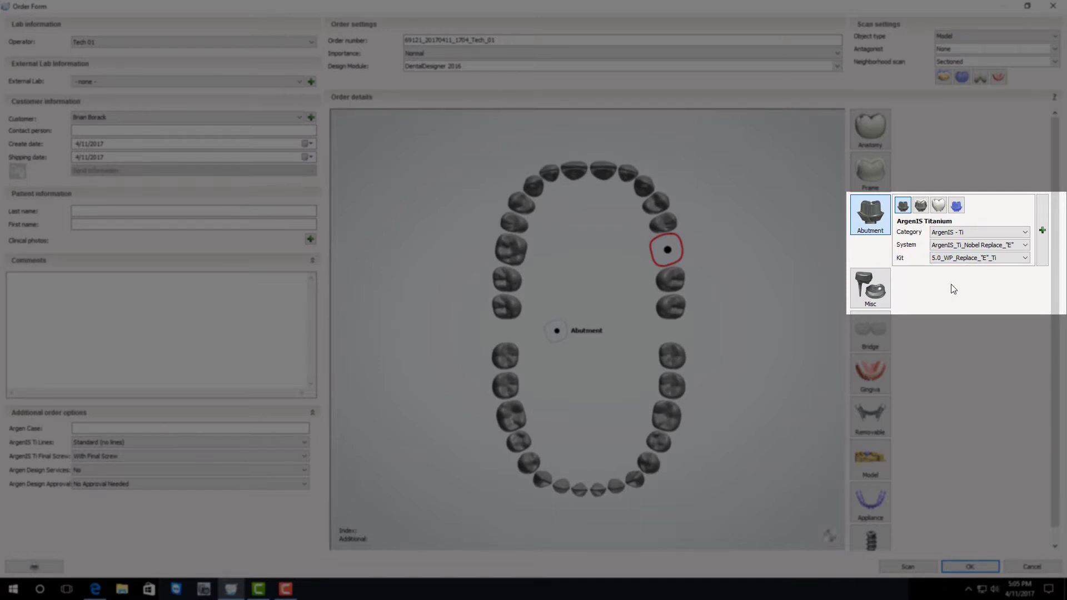
Set the titanium abutment's color to Gold.
mouse_move(992, 250)
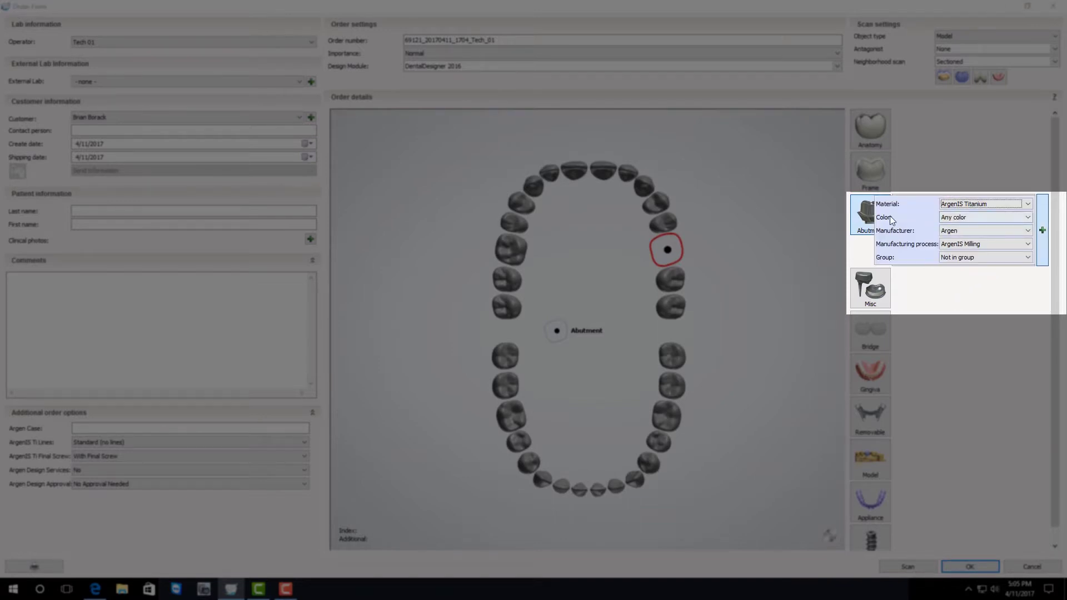
click(956, 217)
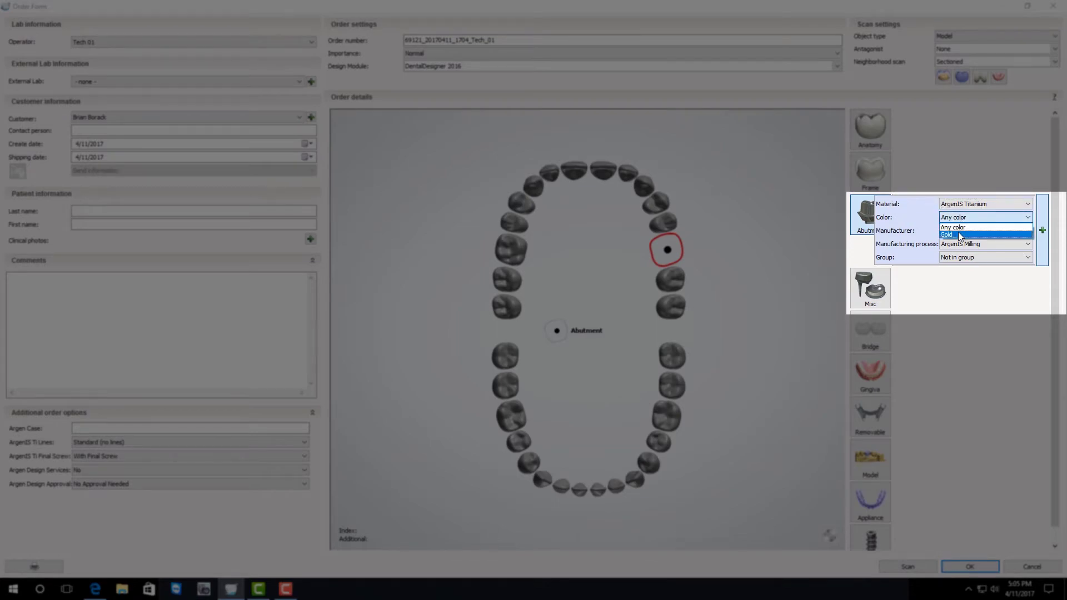
click(961, 235)
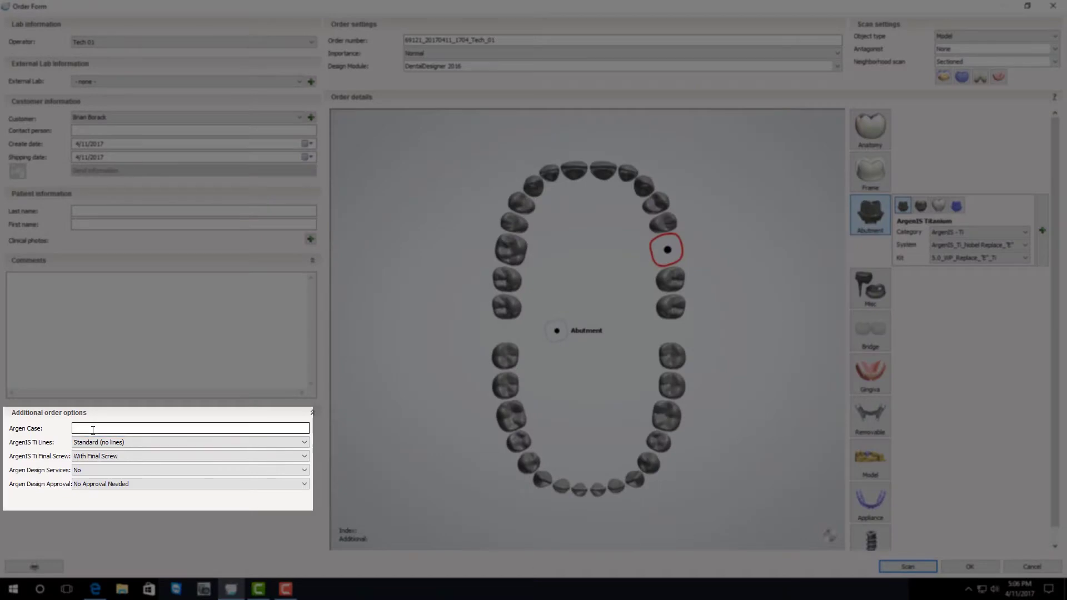
Enter the Argen case number and keep ArgenIS Ti Lines at Standard (no lines).
click(93, 430)
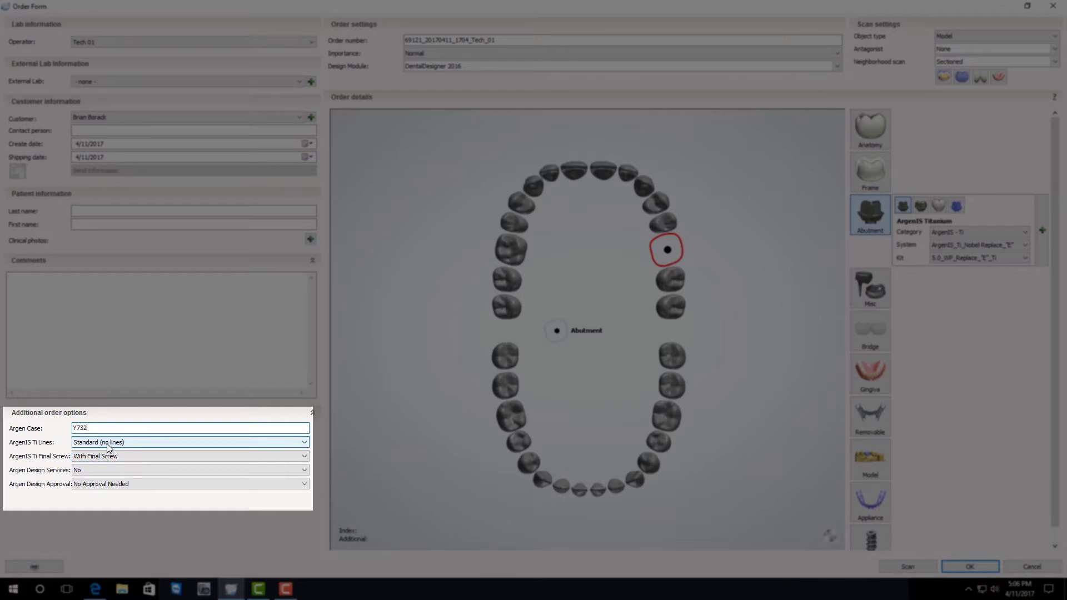
click(106, 444)
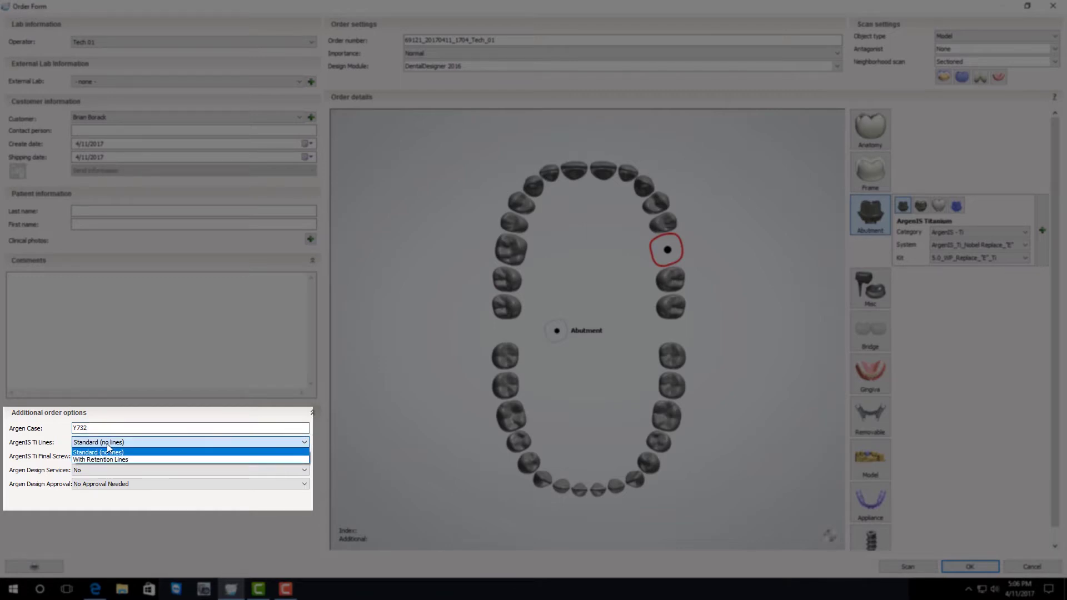
click(107, 446)
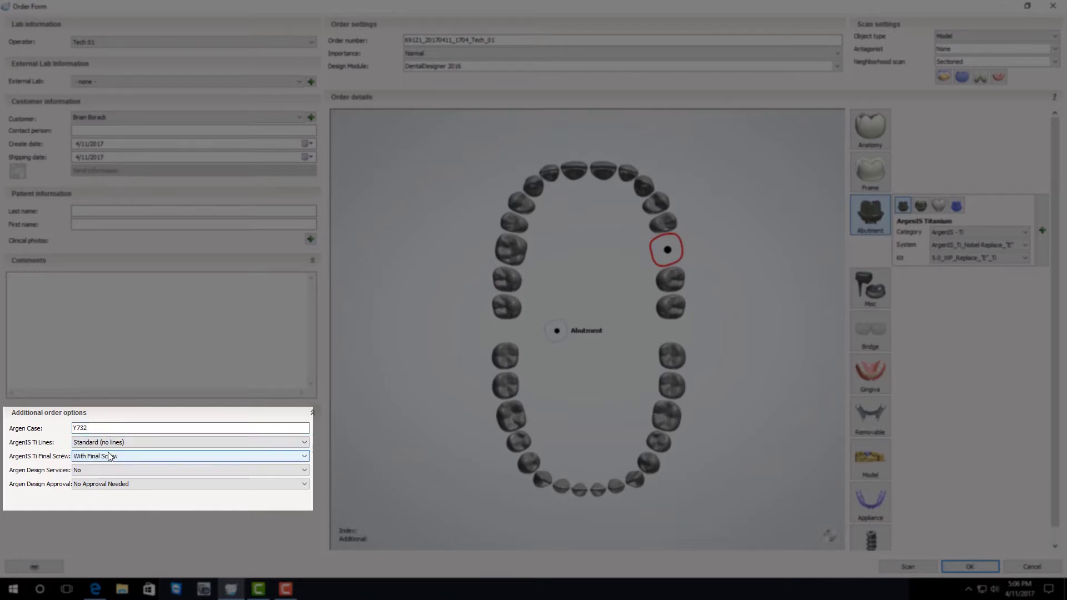
Set Argen Design Services to Yes and Argen Design Approval to Approval Needed.
click(78, 471)
click(87, 488)
click(86, 485)
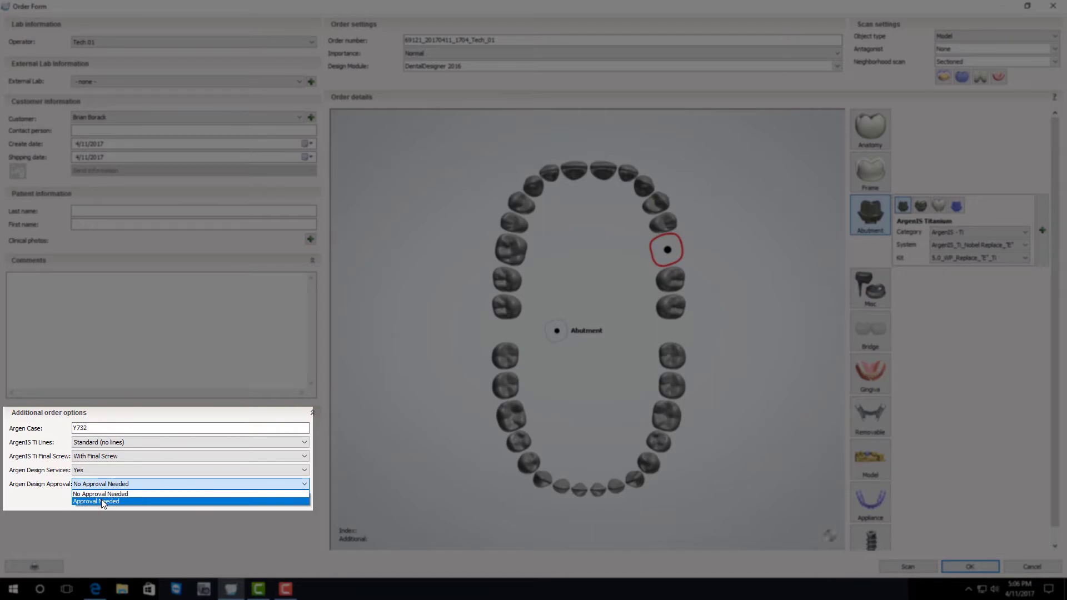
click(101, 502)
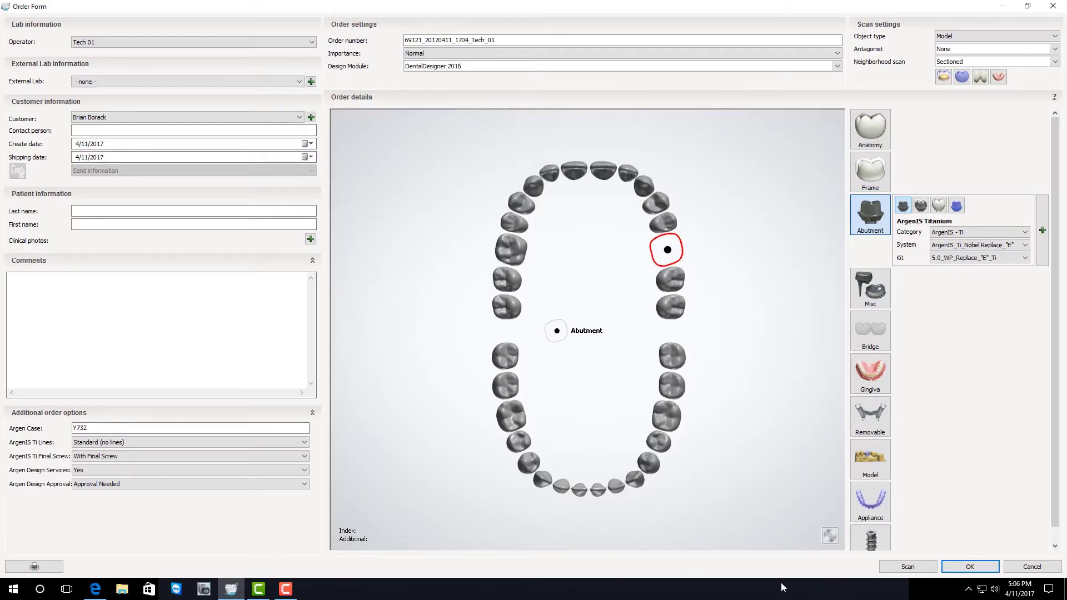
Scan the upper jaw with scan flags, marking the teeth and adjacent gingiva around the scan flag as the area of interest.
click(914, 565)
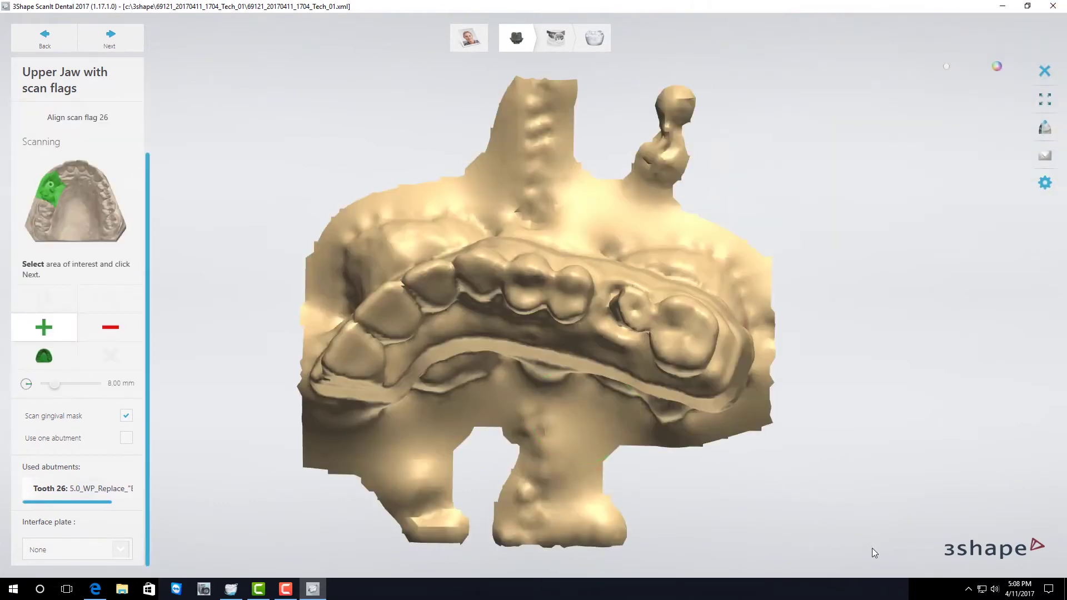
mouse_move(689, 357)
mouse_down()
mouse_move(621, 309)
mouse_move(533, 274)
mouse_move(448, 291)
mouse_move(369, 358)
mouse_move(372, 341)
mouse_move(467, 298)
mouse_move(596, 302)
mouse_move(676, 332)
mouse_up()
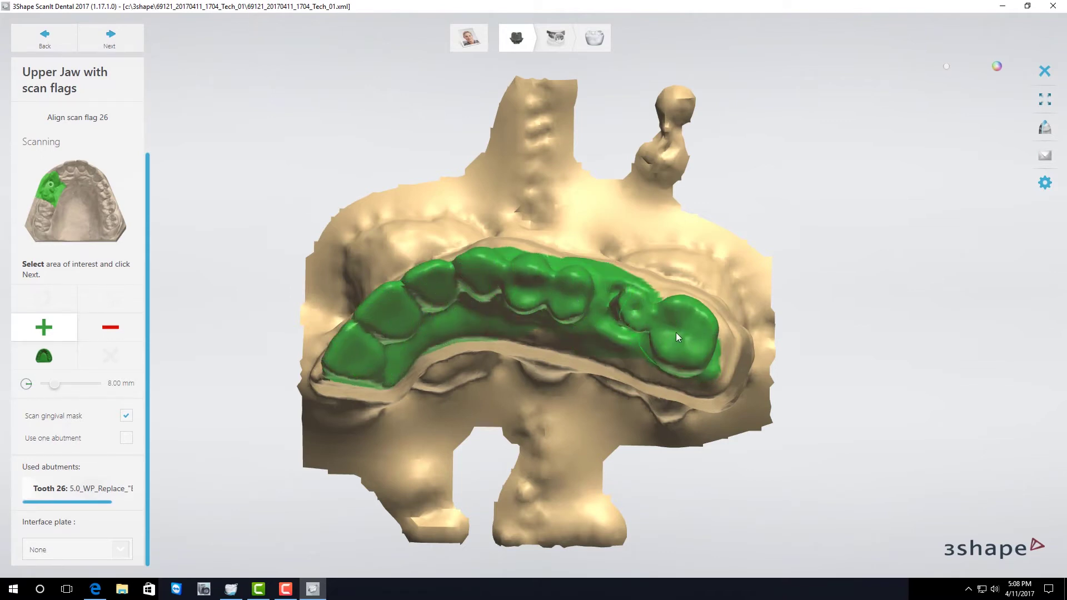
click(130, 43)
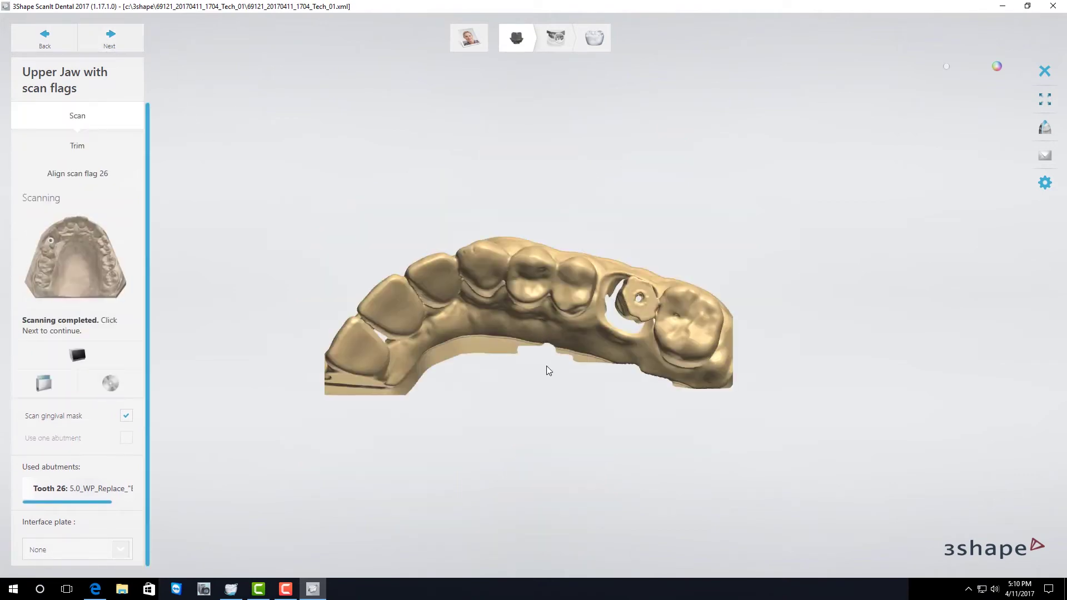
Start aligning scan flag 26 with three-point alignment and place three points on the top edge of the scan flag model.
right_drag(546, 366, 619, 259)
scroll(754, 327, up, 5)
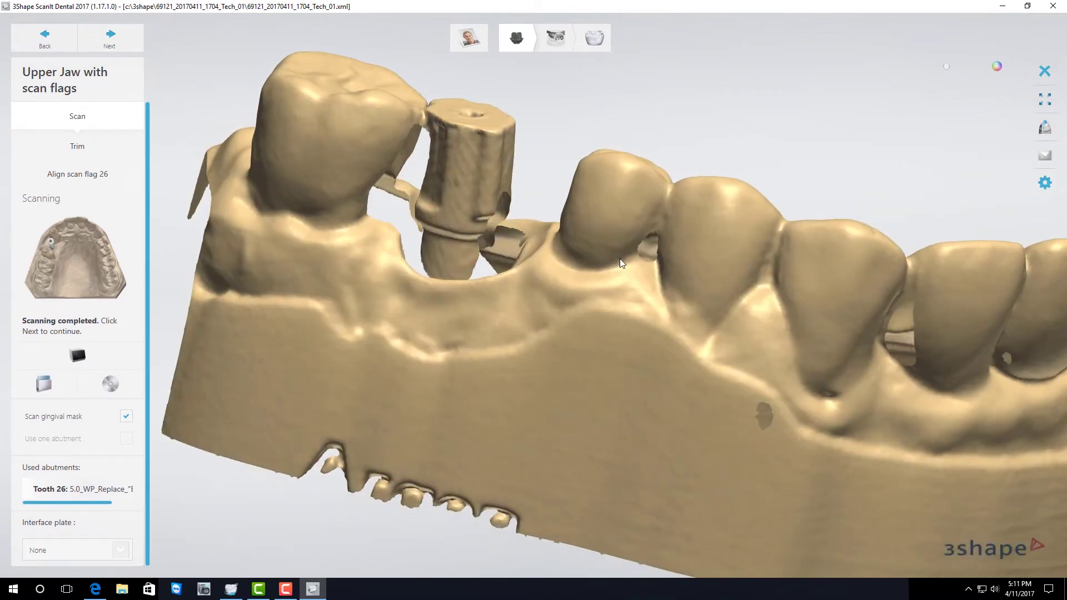
click(83, 176)
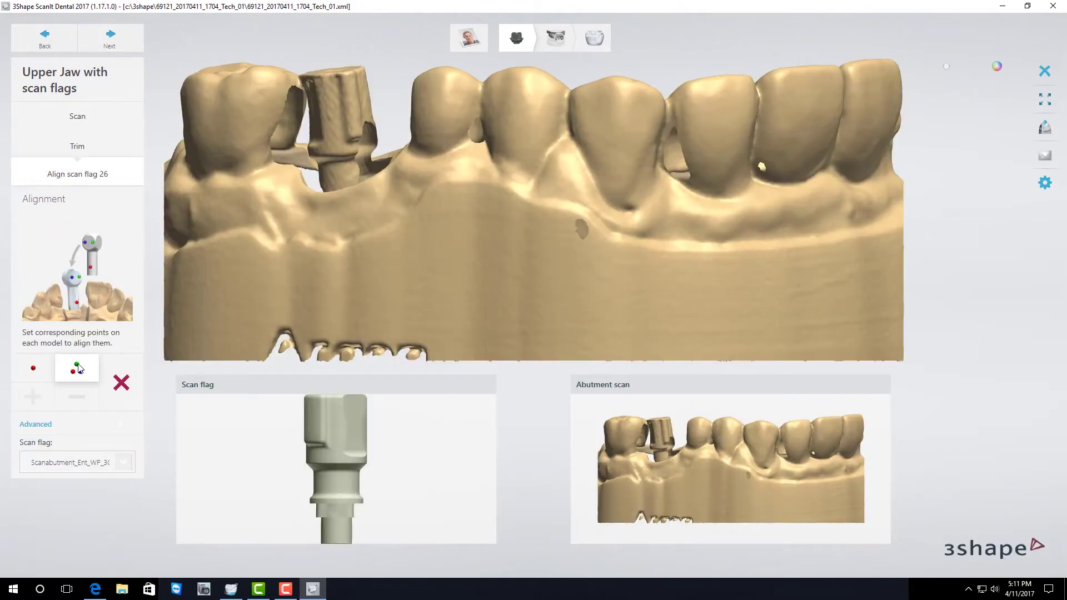
mouse_move(327, 454)
right_drag(332, 445, 362, 459)
click(298, 465)
click(319, 483)
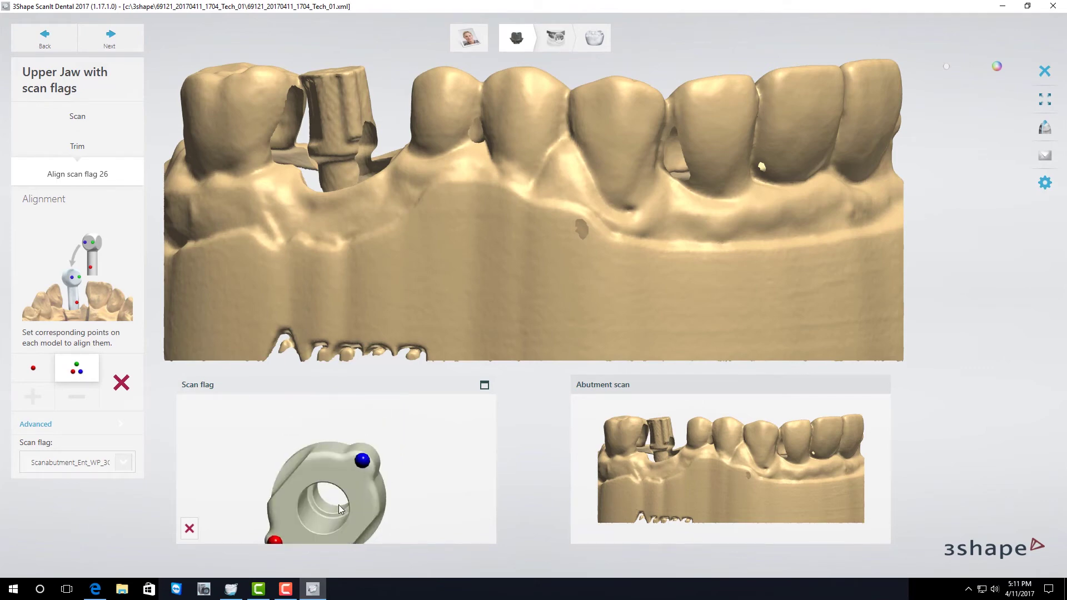
right_drag(340, 509, 356, 475)
Place the three corresponding points on top of the scan flag in the abutment scan to align it.
right_drag(600, 468, 629, 471)
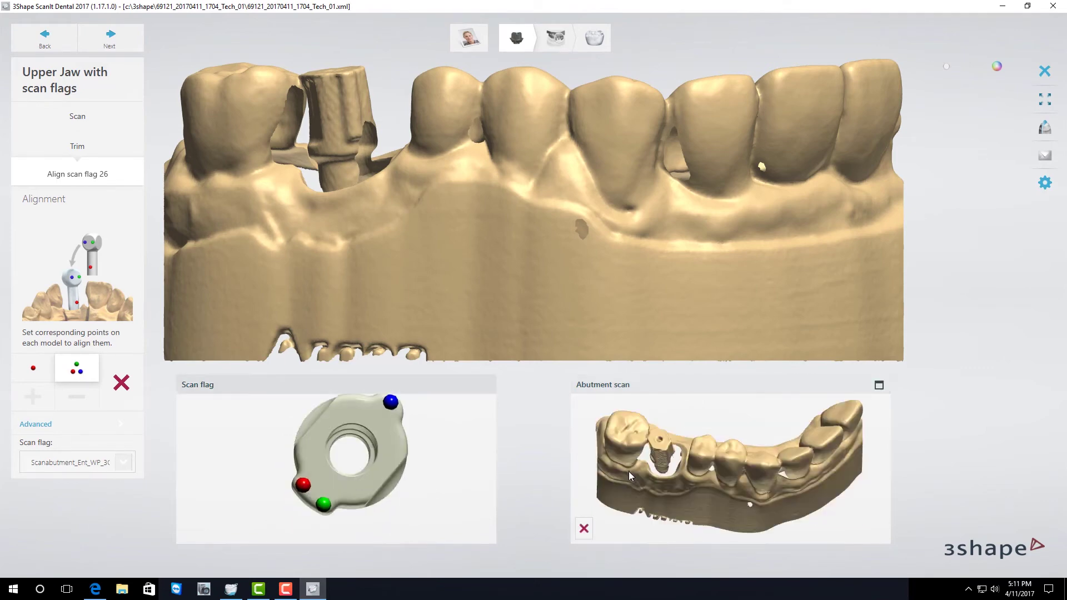
scroll(659, 422, up, 5)
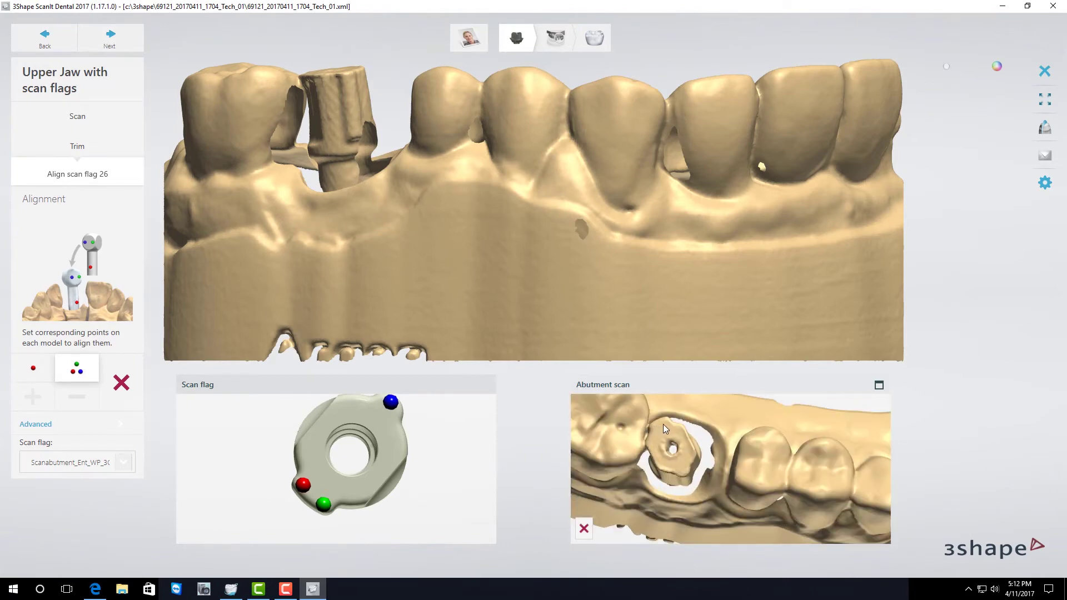
click(657, 425)
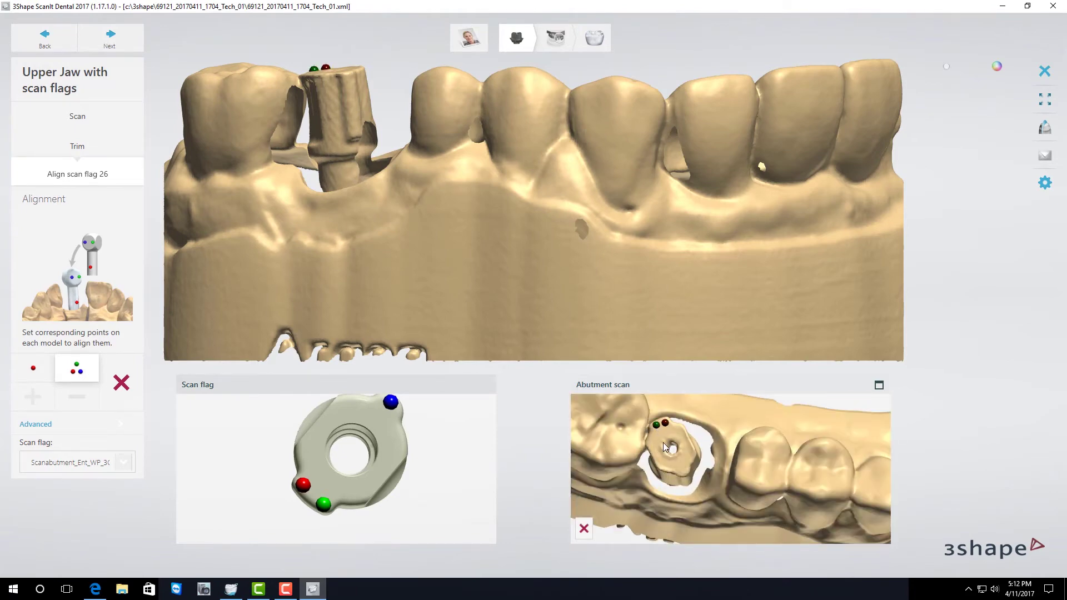
click(682, 471)
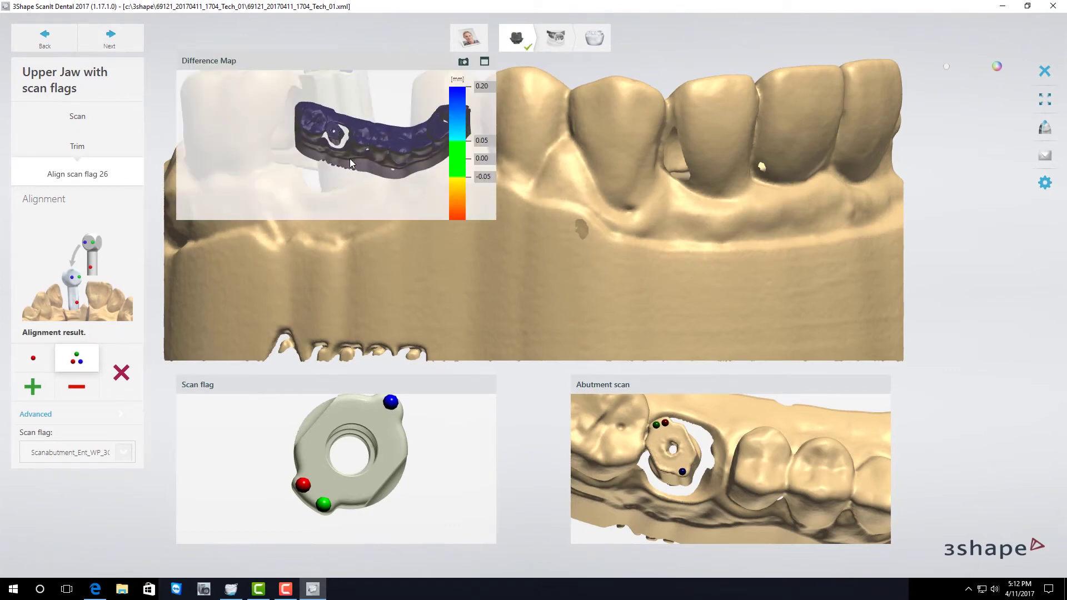
Check the aligned scan flag's fit from several angles and accept the alignment for tooth 26.
right_drag(350, 159, 351, 179)
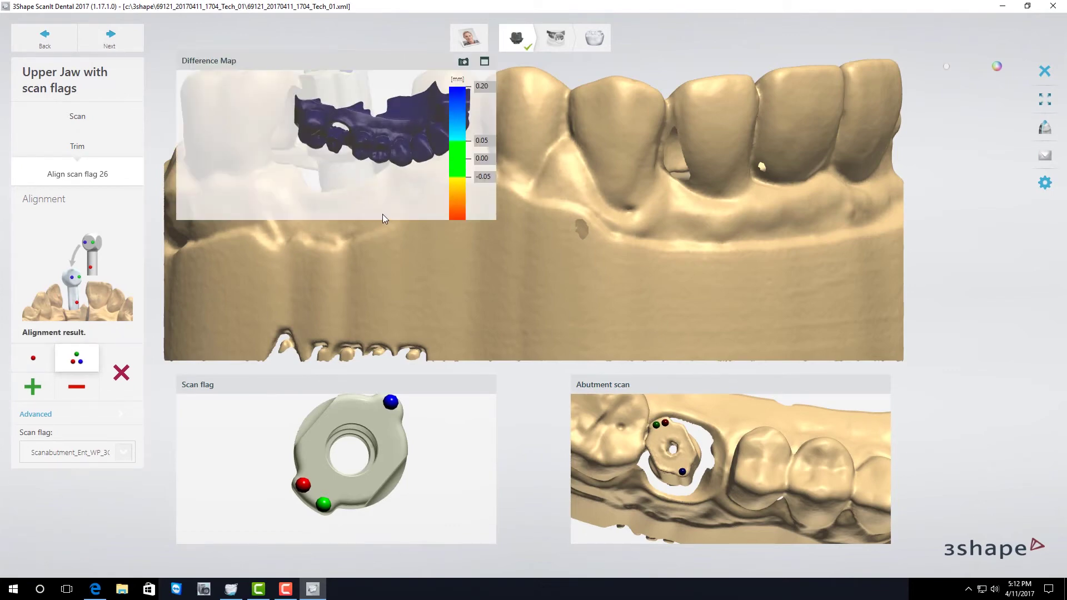
ctrl+right_drag(435, 253, 660, 279)
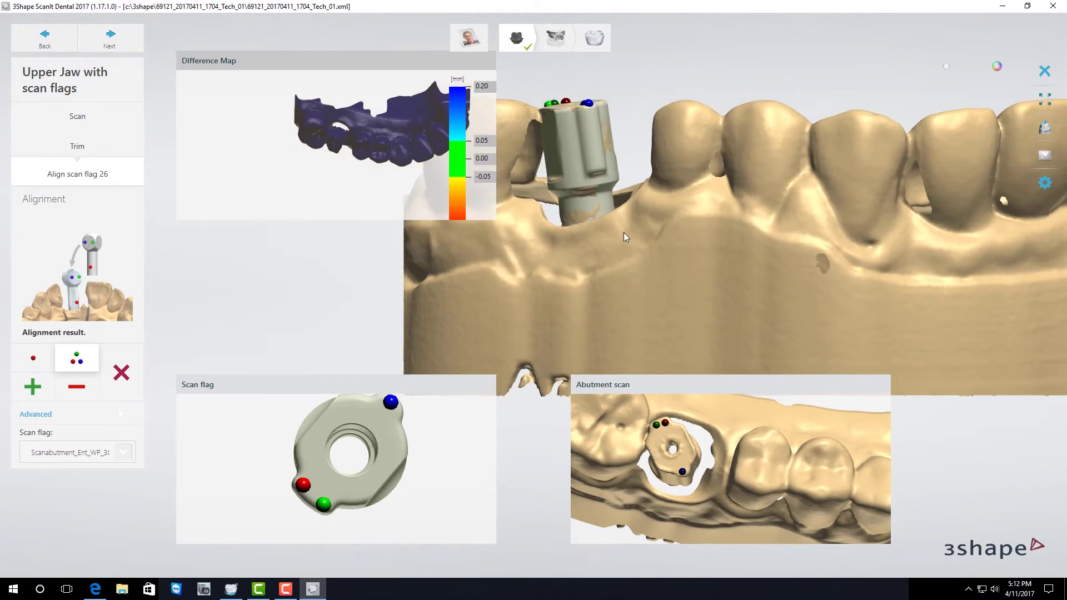
right_drag(624, 232, 612, 251)
scroll(612, 251, up, 2)
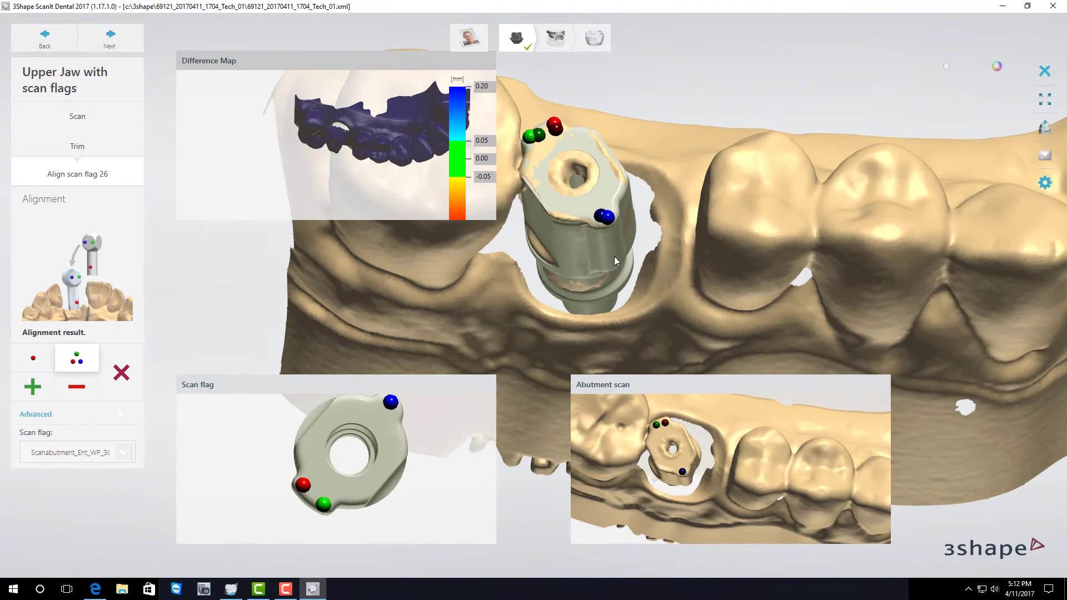
right_drag(615, 256, 556, 128)
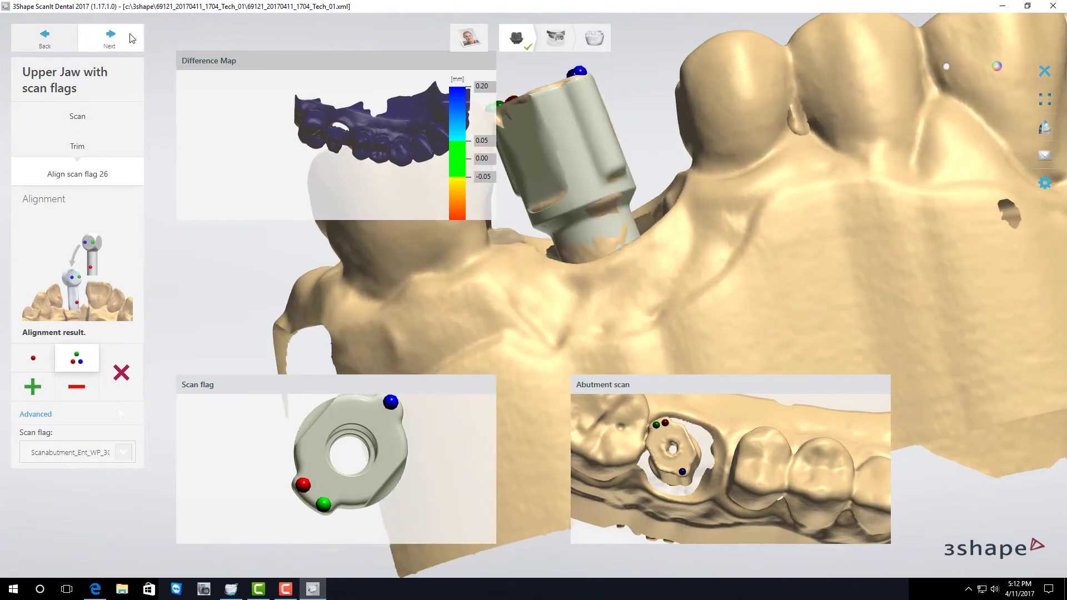
click(110, 38)
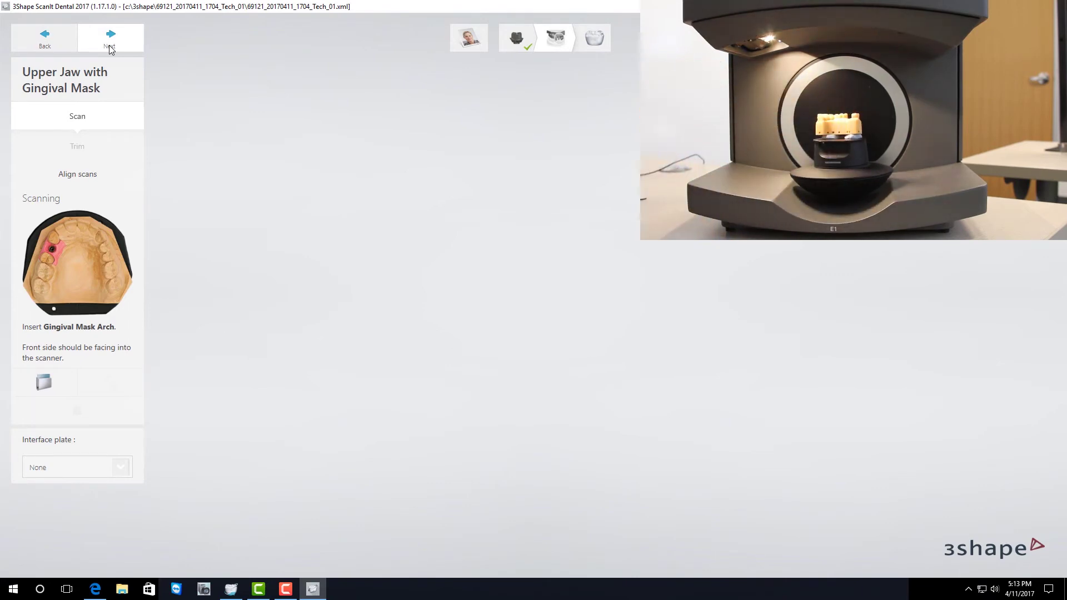
Scan the upper jaw with gingival mask, marking all its teeth and the surrounding gingiva as the area of interest.
click(110, 49)
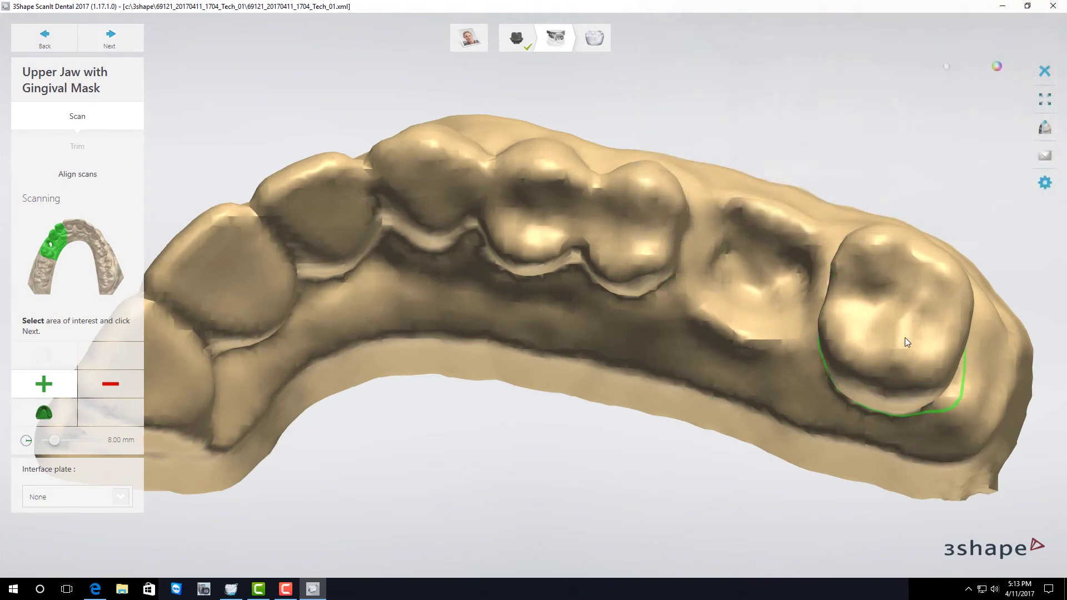
click(861, 326)
mouse_move(860, 322)
mouse_down()
mouse_move(545, 230)
mouse_move(336, 266)
mouse_move(198, 339)
mouse_move(178, 373)
mouse_up()
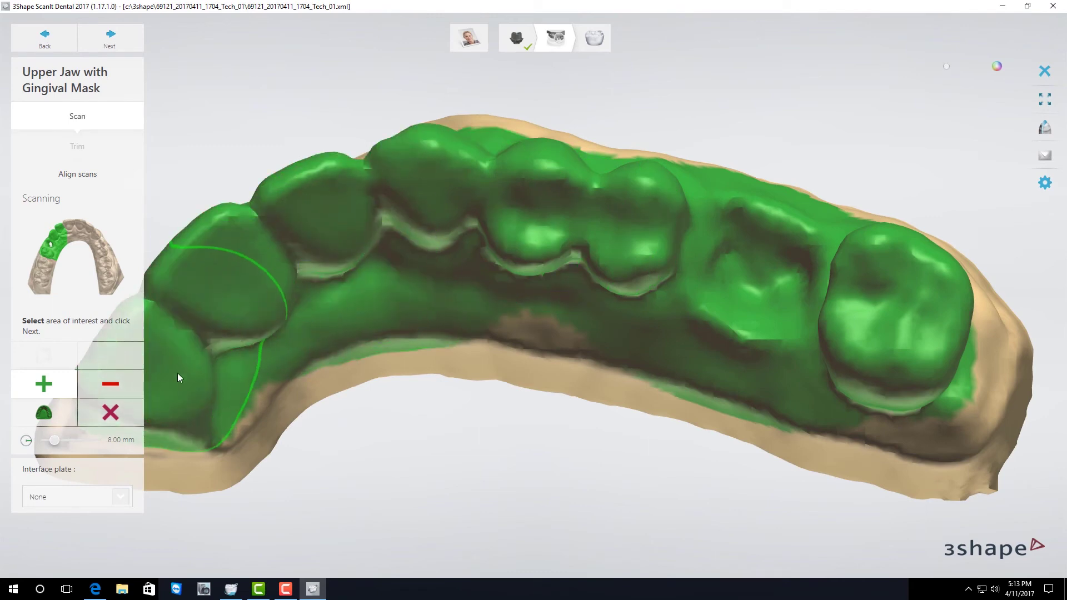
click(111, 39)
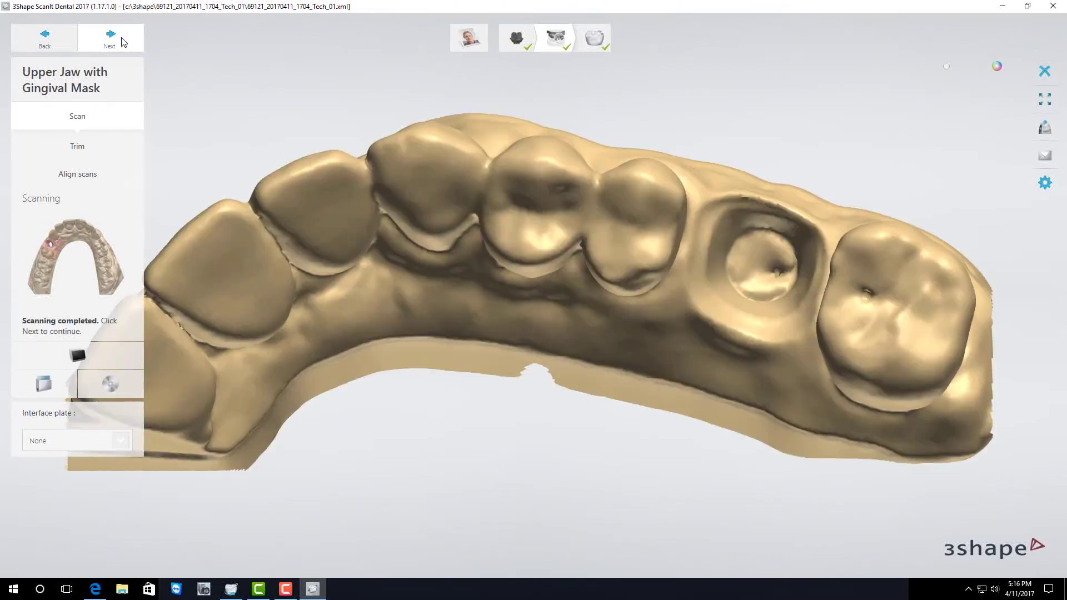
Check the automatic alignment of the gingival mask scan, and re-align it manually with one matching point at the first premolar's gumline.
click(98, 174)
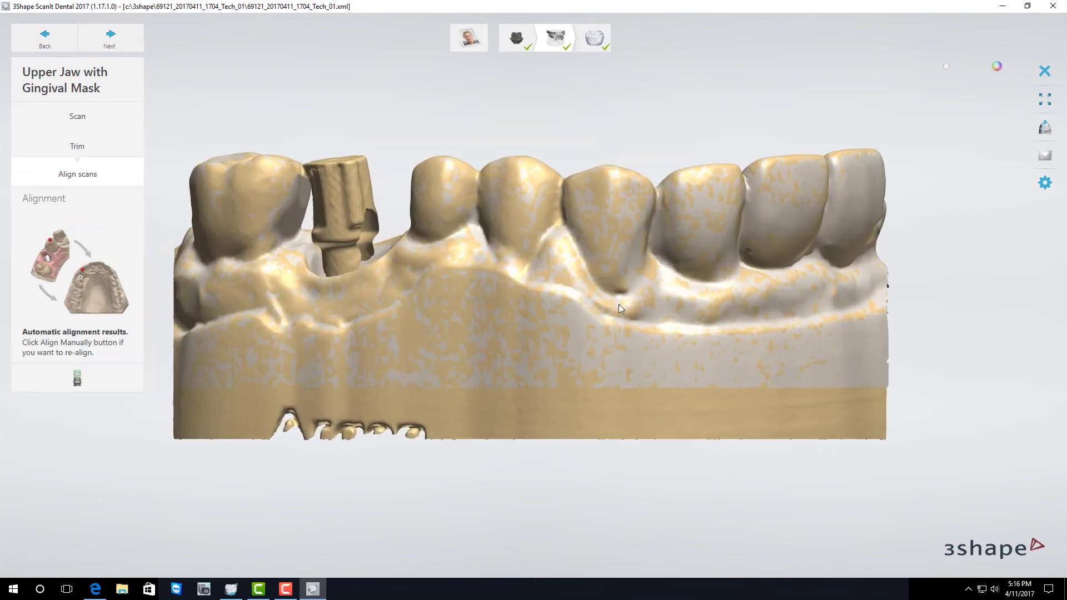
right_drag(619, 305, 573, 418)
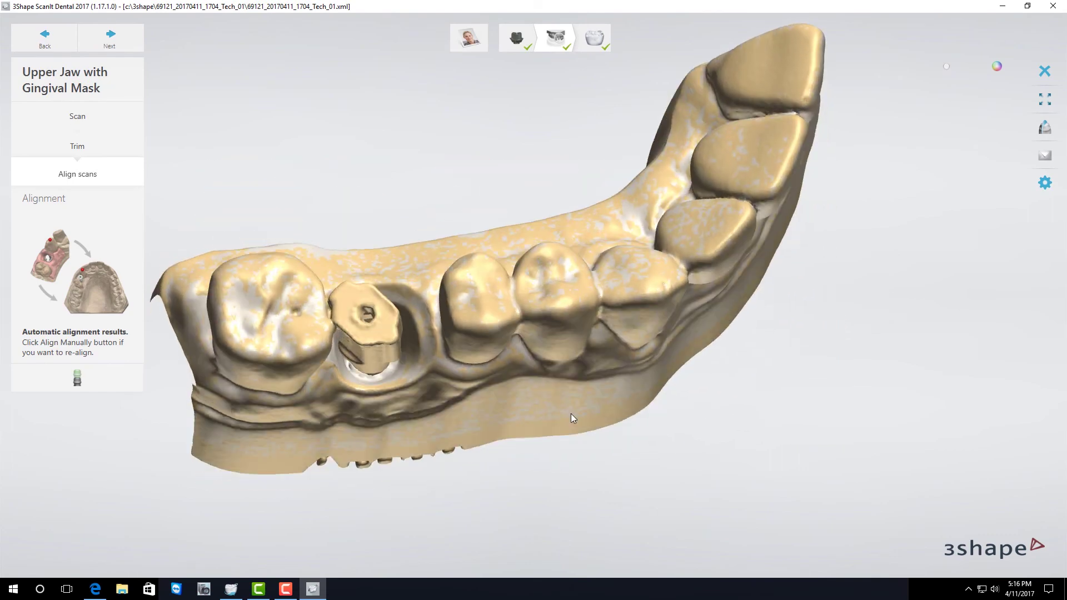
click(103, 385)
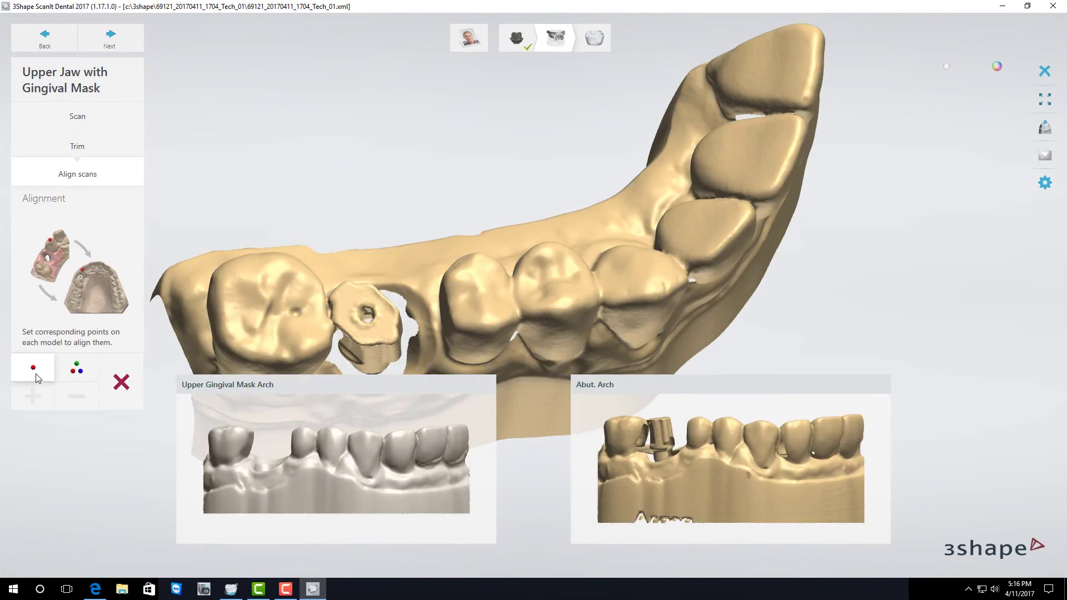
click(335, 466)
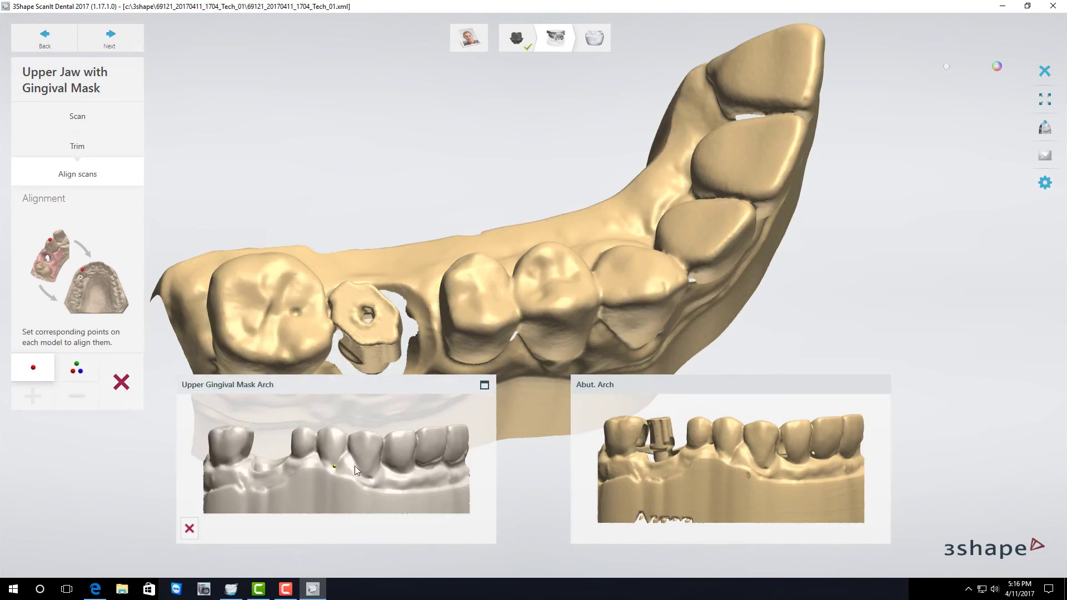
click(730, 459)
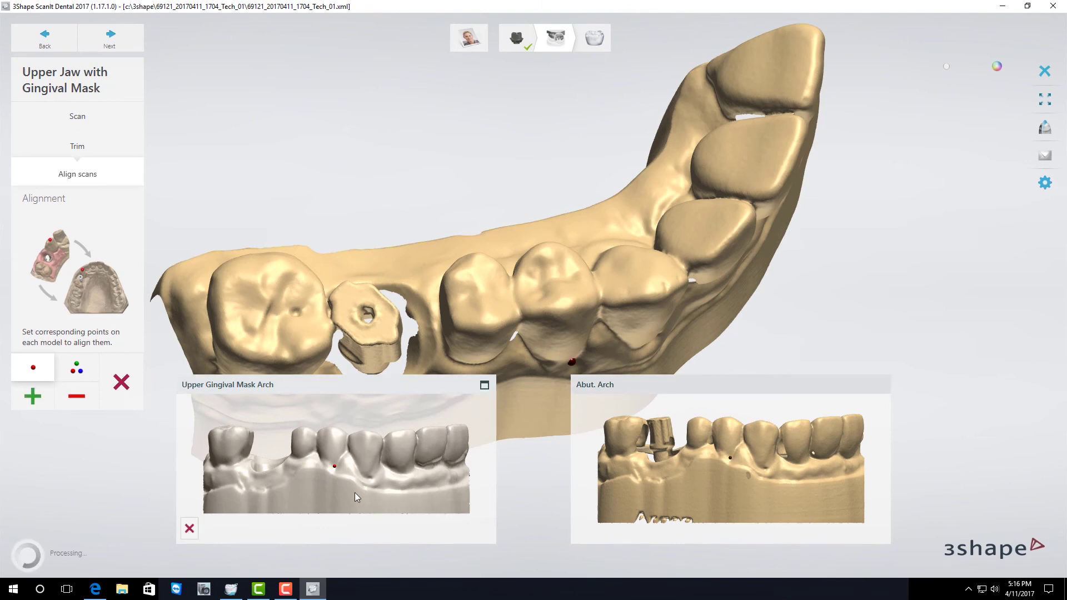
Align the gingival mask and abutment scans with three matching points on the molar, the gum below the gap and the first premolar.
click(89, 369)
click(230, 441)
click(265, 490)
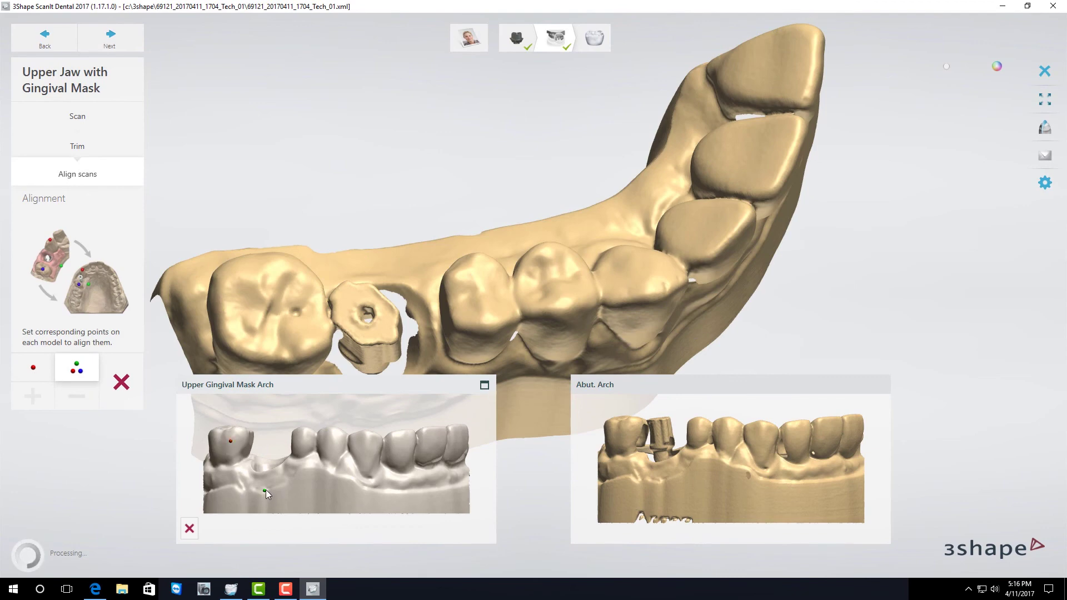
click(336, 434)
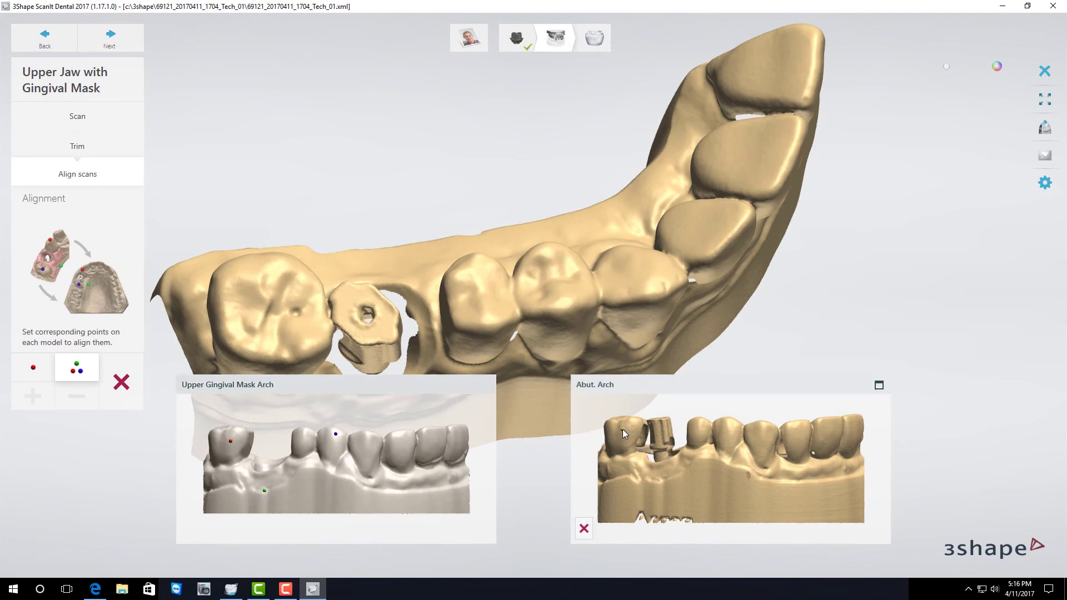
click(722, 431)
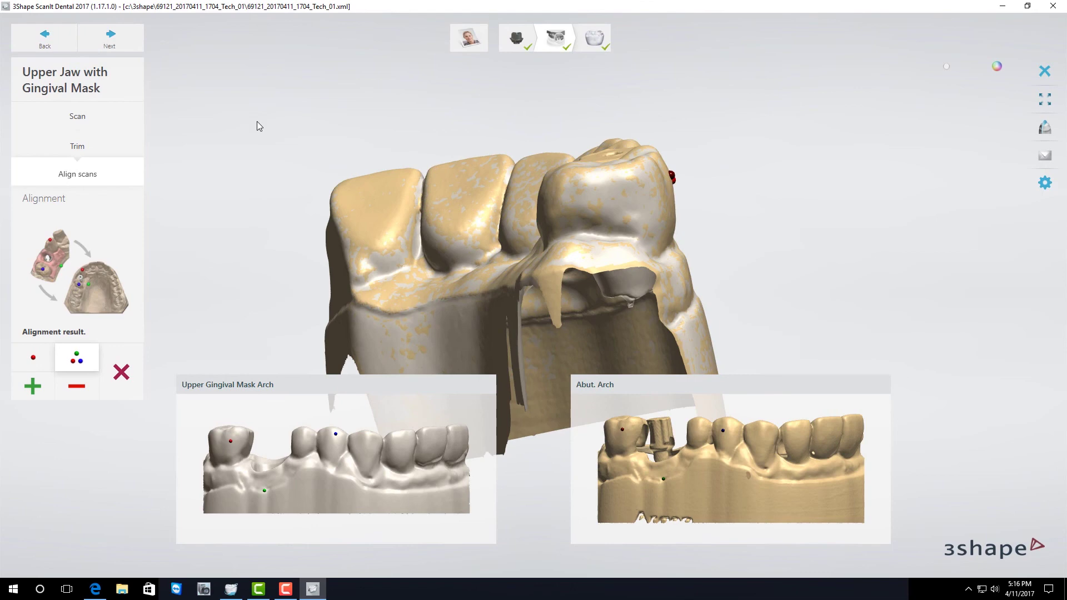
Accept the three-point alignment to complete the scan workflow, and close the scanning program.
click(126, 45)
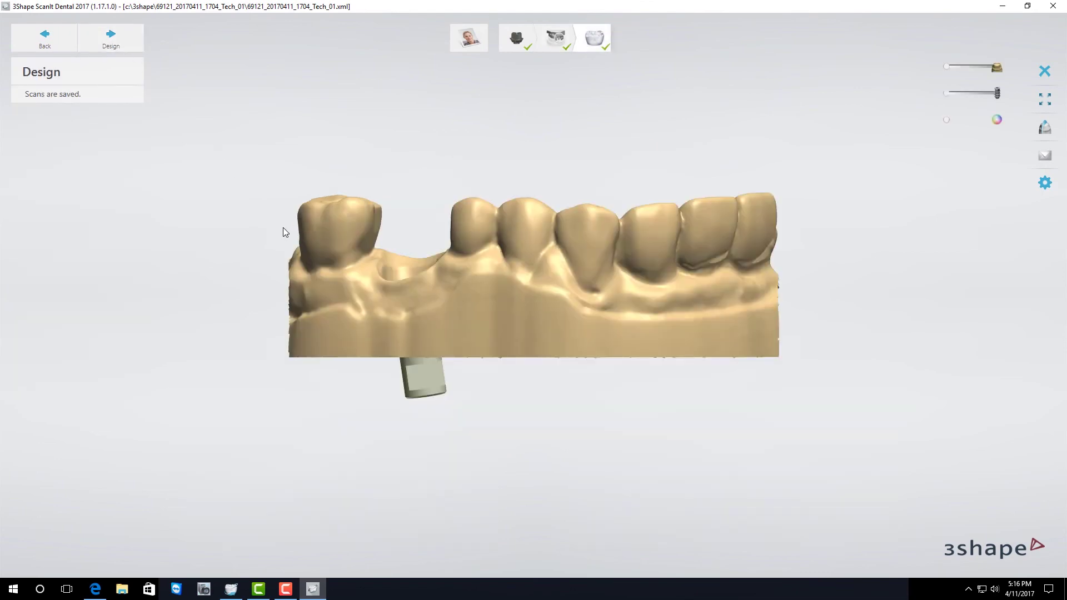
click(1058, 6)
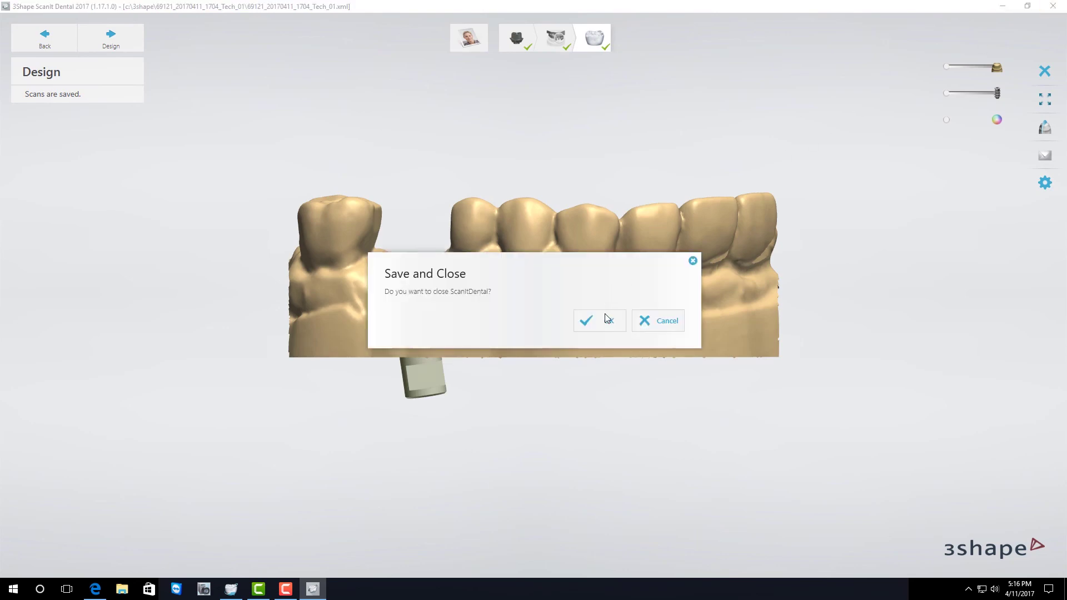